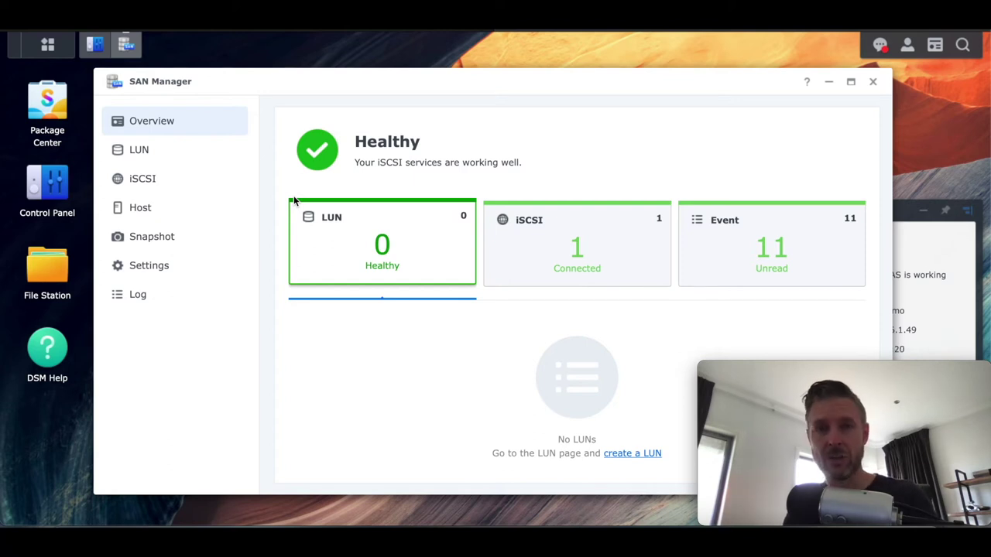
- Go from the LUN page to the iSCSI target list and start creating a new target
click(294, 200)
click(157, 181)
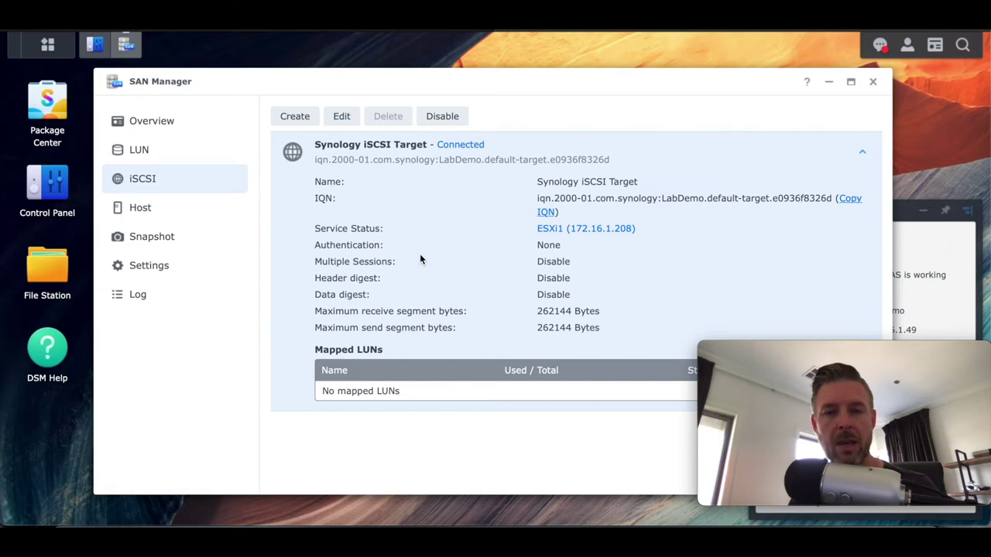
click(294, 118)
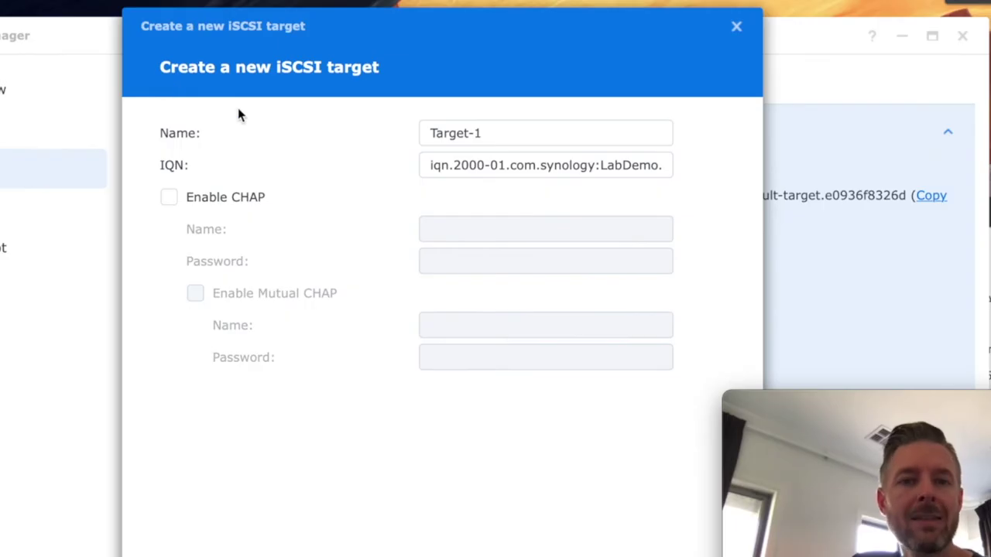
- Rename the new target from Target-1 to Target-Windows and keep creating a new LUN
click(510, 134)
key(BackSpace)
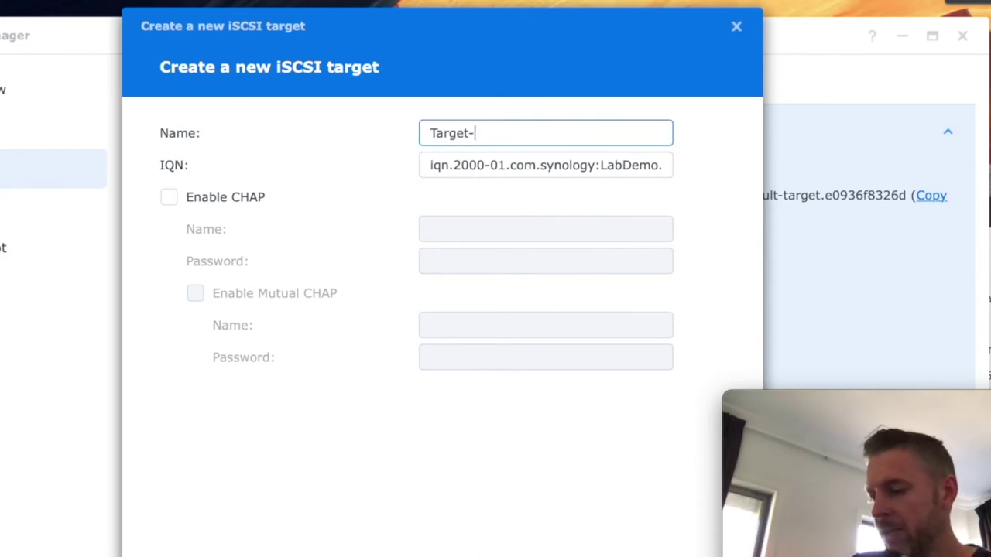
text(Windows)
key(Return)
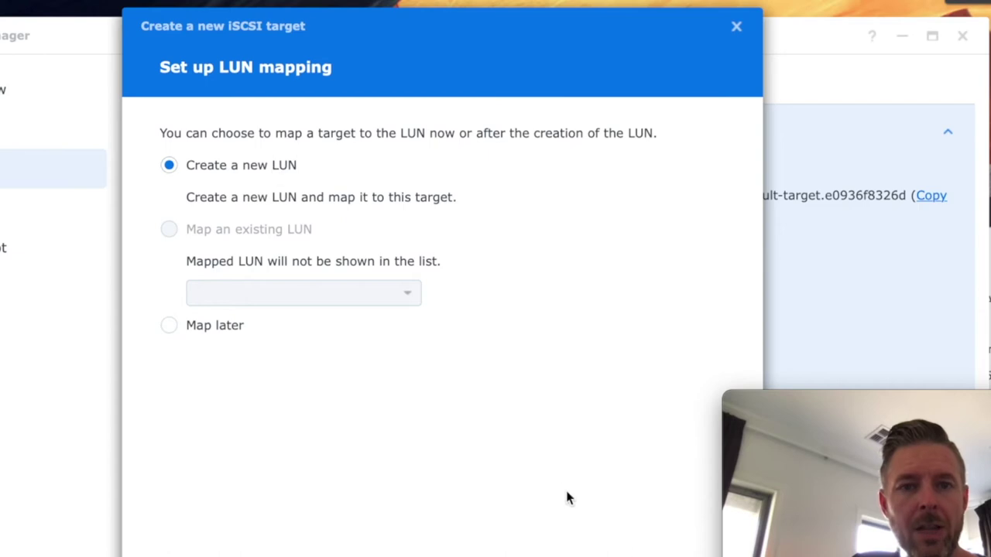
key(Return)
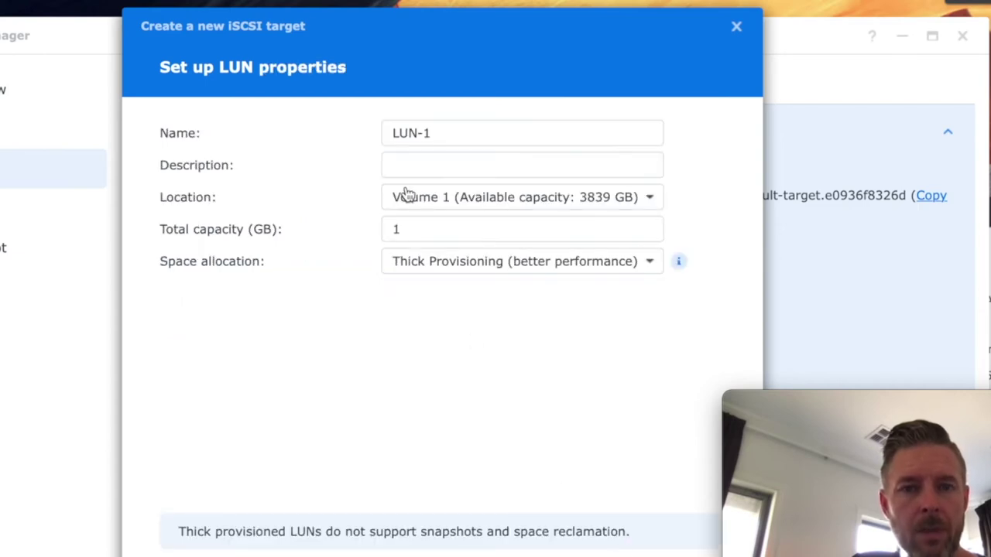
- Define LUN-Windows, described 'My Windows LUN', on Volume 2 with 100 GB capacity
click(458, 135)
key(BackSpace)
text(Windows)
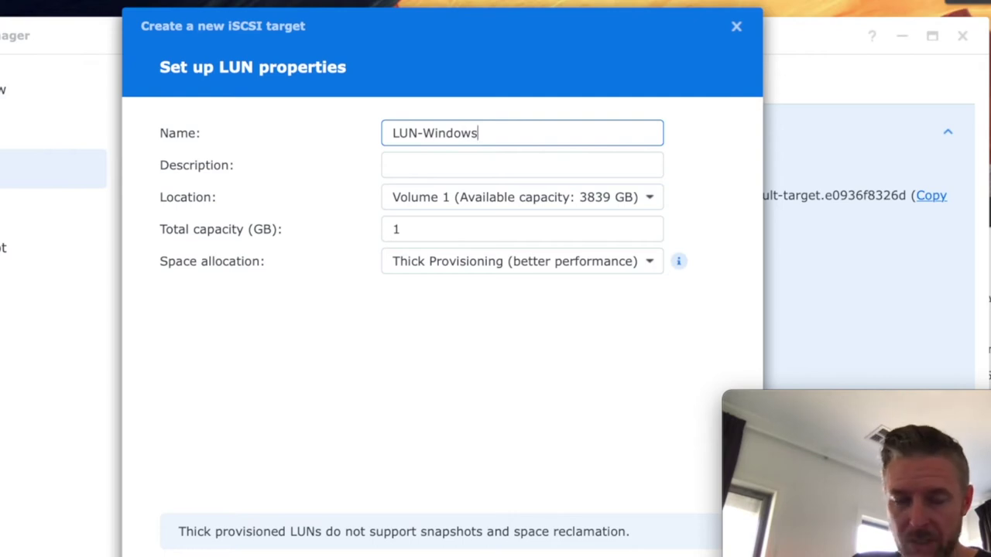
click(449, 163)
text(My)
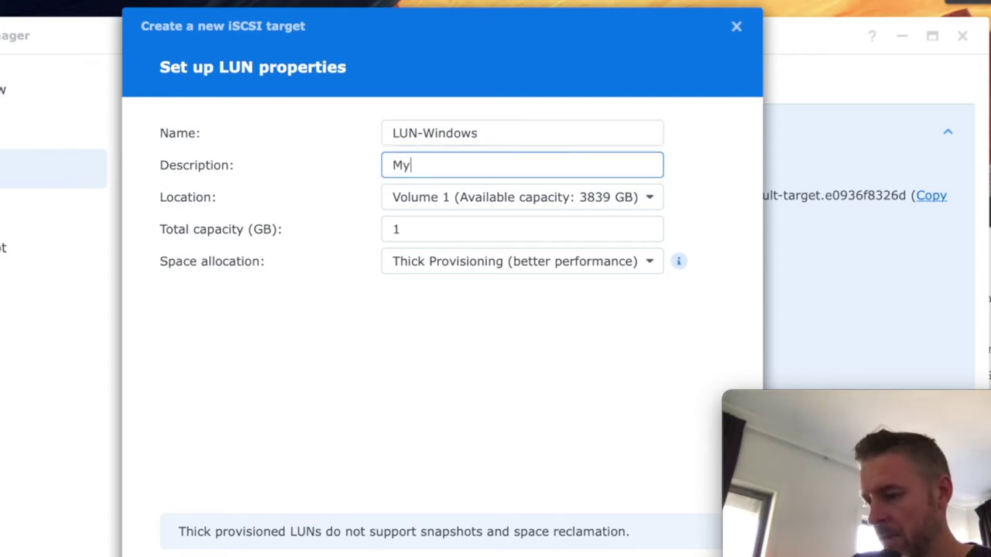
text( Windows LUN)
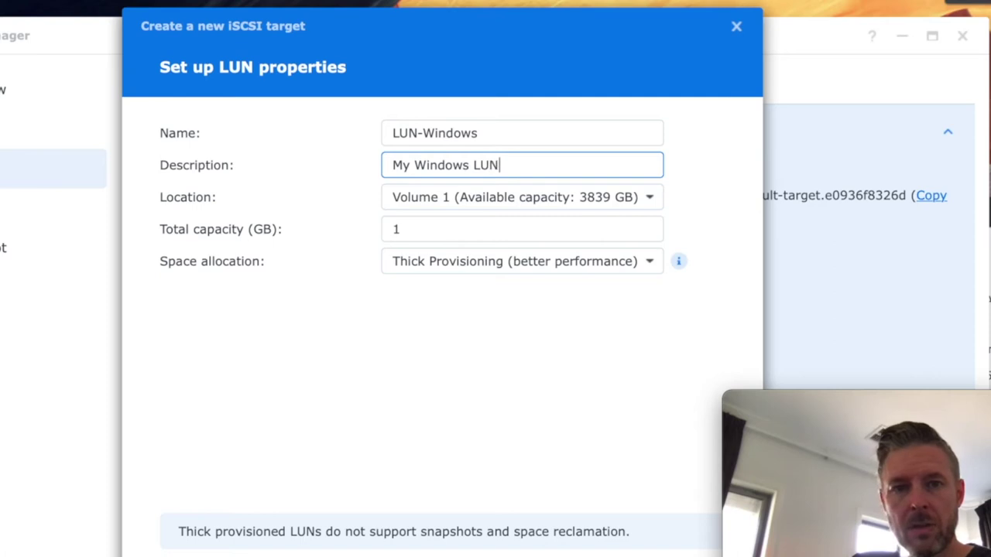
click(460, 200)
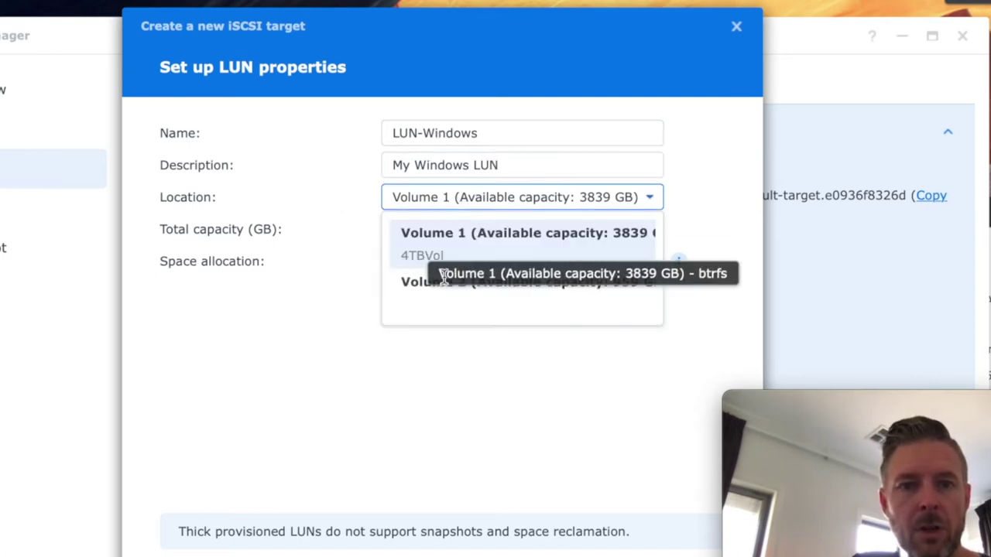
click(496, 290)
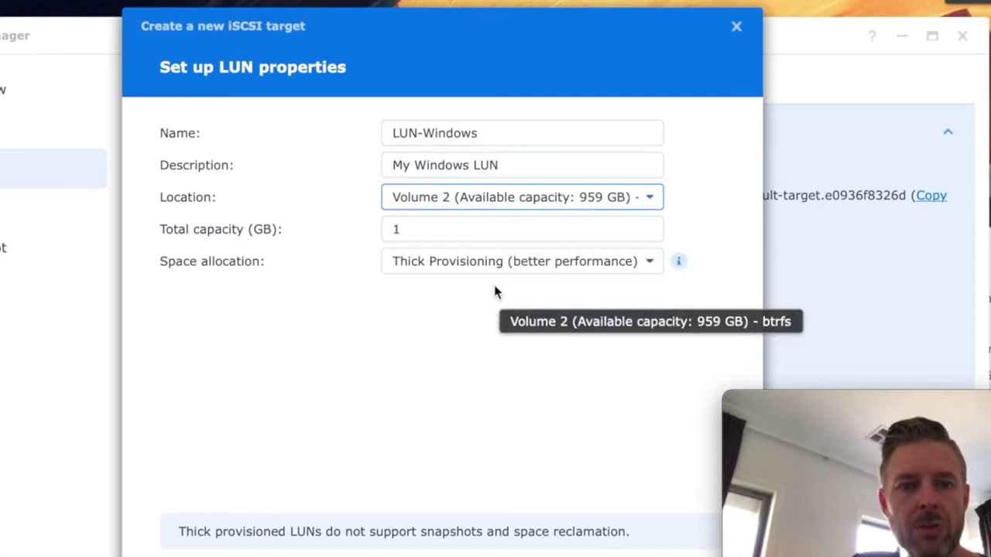
click(408, 229)
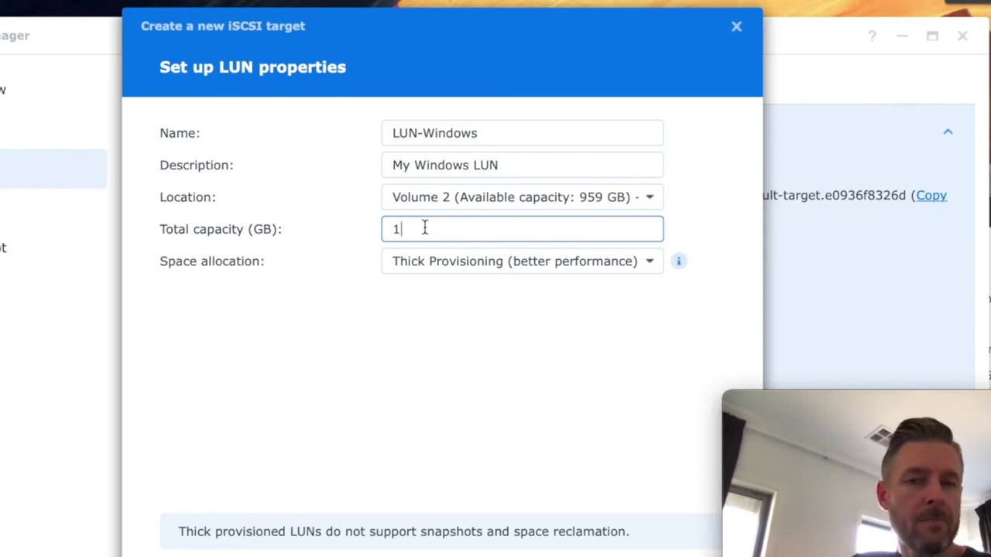
text(00)
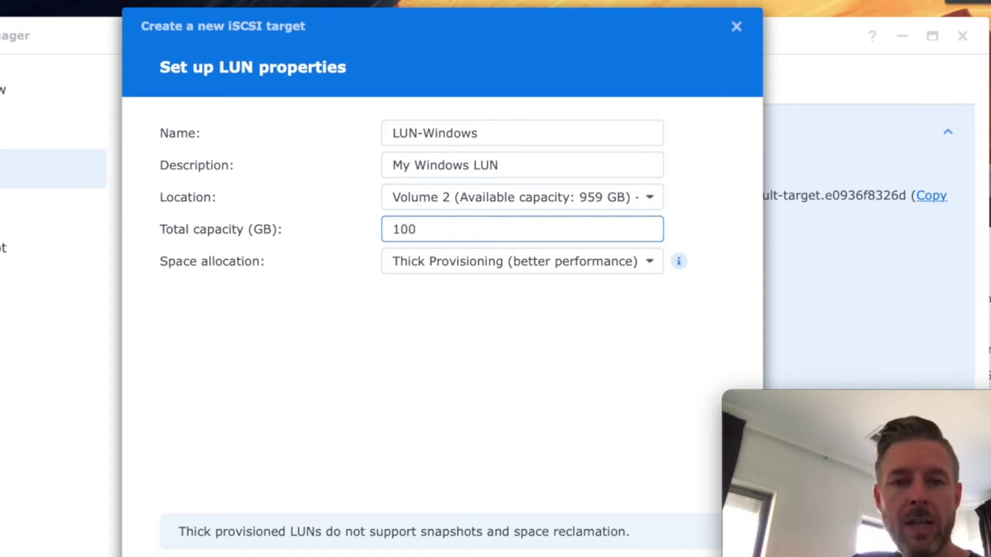
click(457, 269)
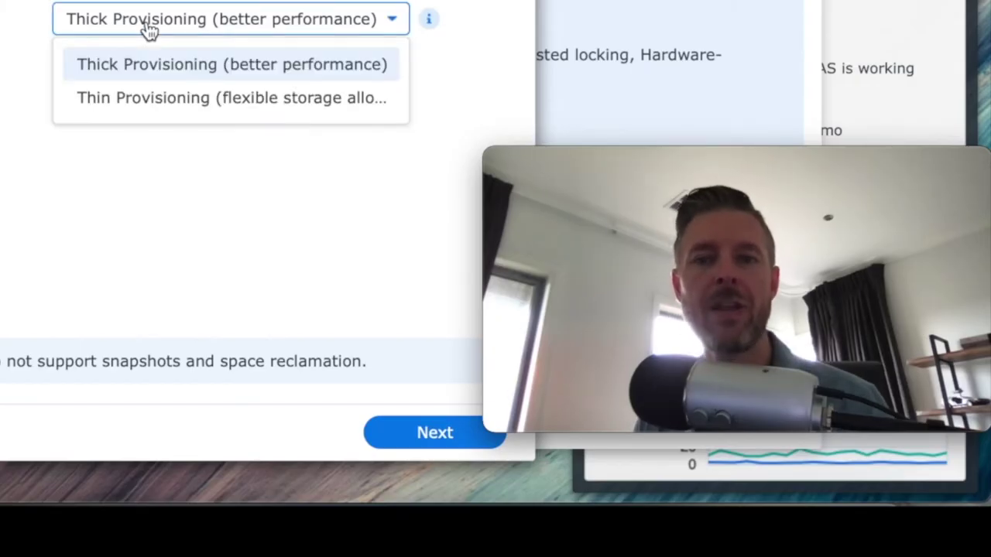
- Keep Thick Provisioning for LUN-Windows and advance to the Confirm Settings summary
click(11, 93)
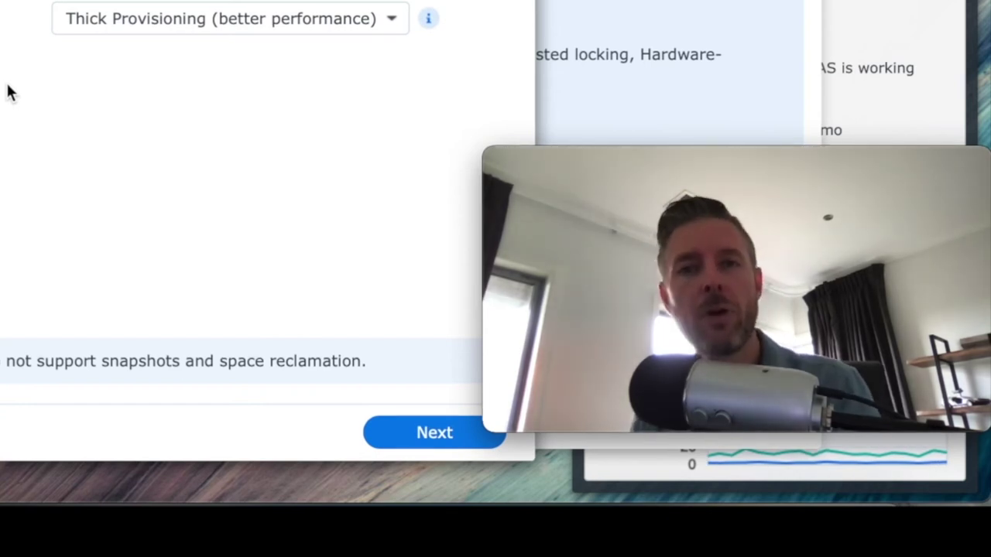
click(119, 31)
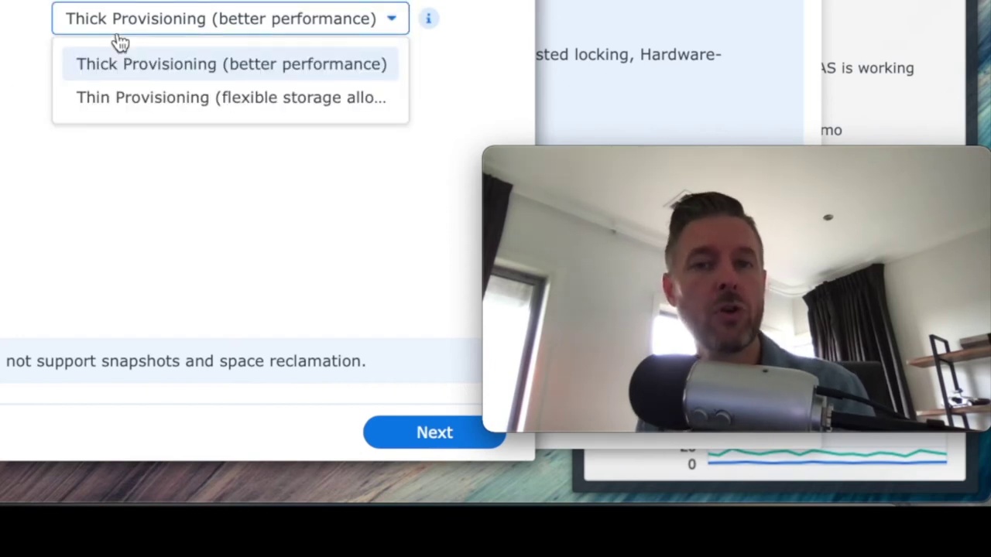
drag(106, 46, 13, 94)
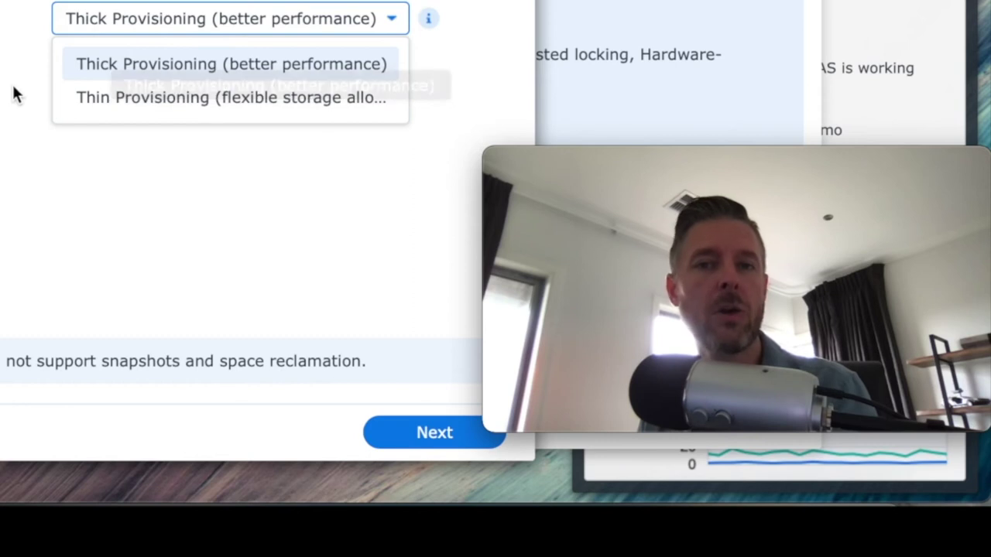
click(13, 94)
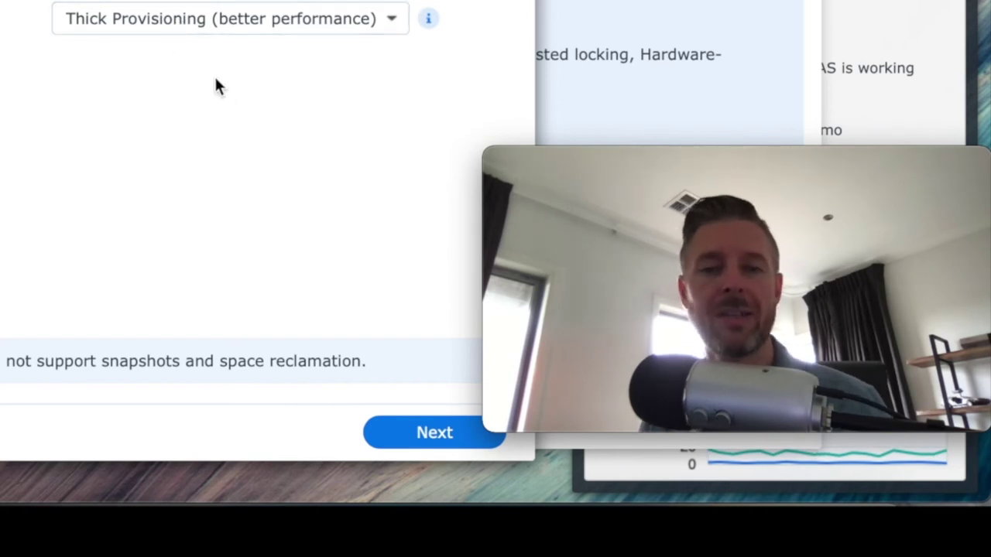
click(431, 431)
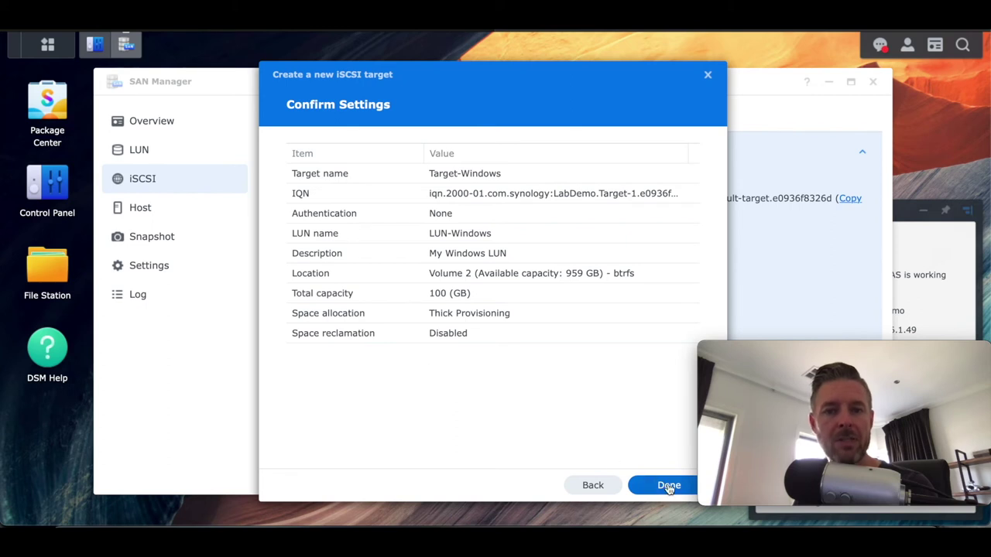
- Finish the wizard and select the new Target-Windows entry in the iSCSI list
click(669, 486)
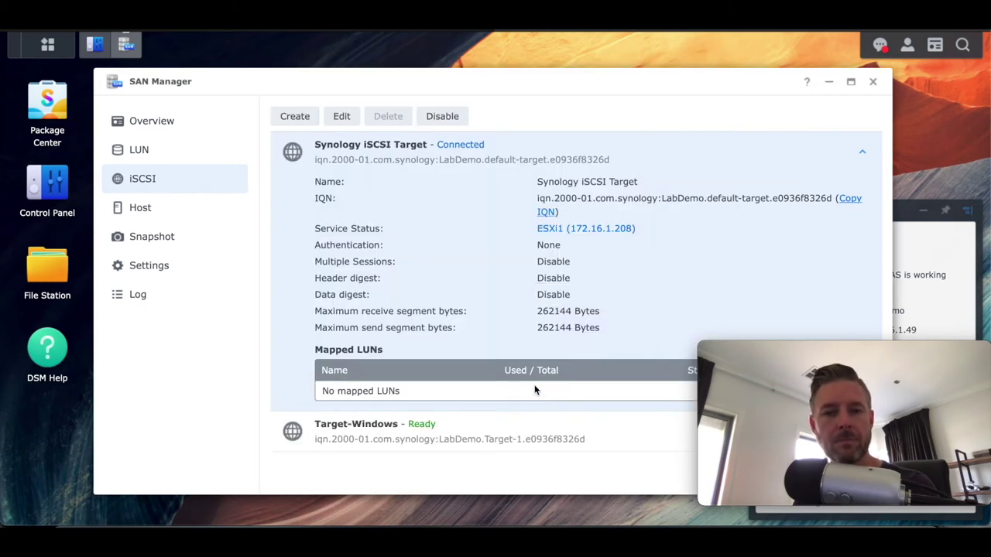
click(478, 435)
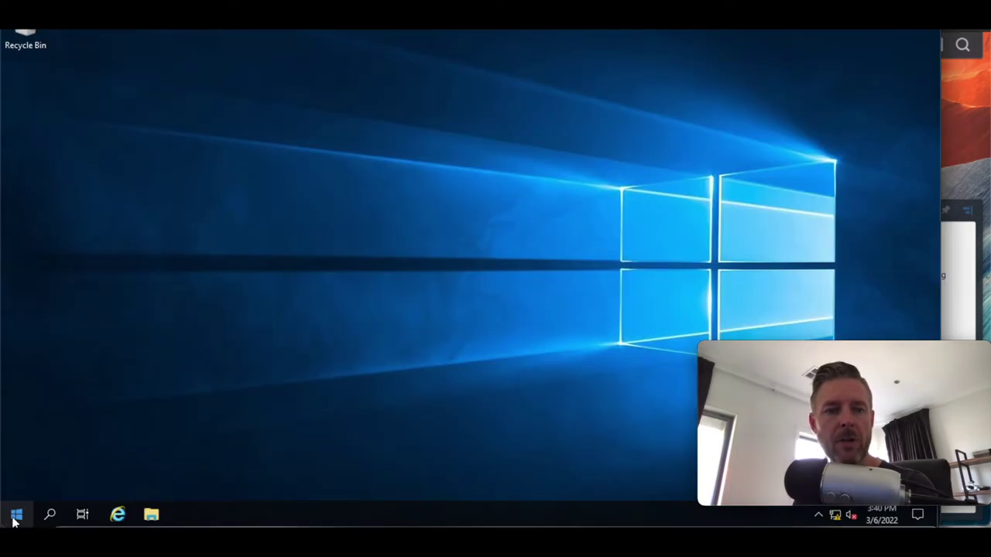
- Open iSCSI Initiator from Control Panel and Quick Connect to 172.16.1.49
click(15, 515)
click(396, 216)
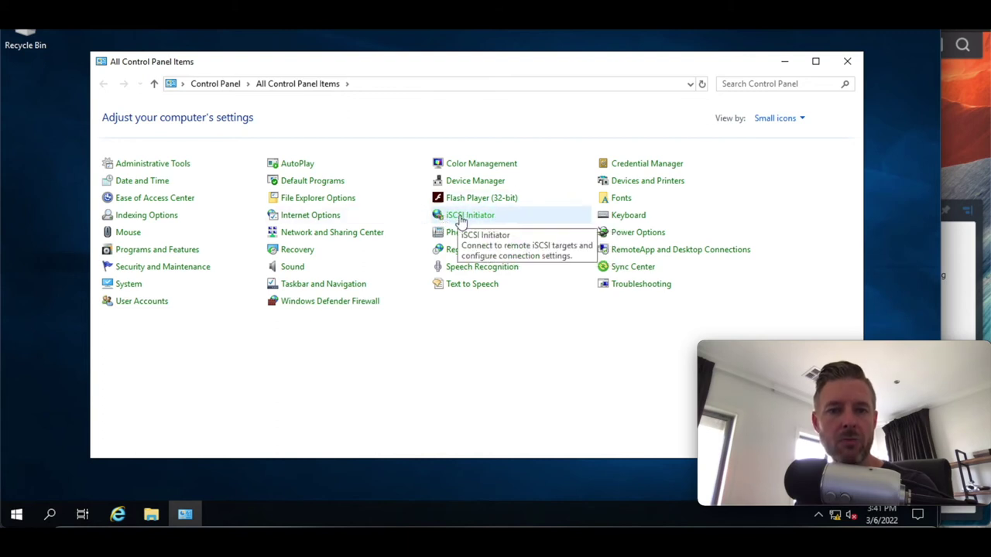
click(461, 220)
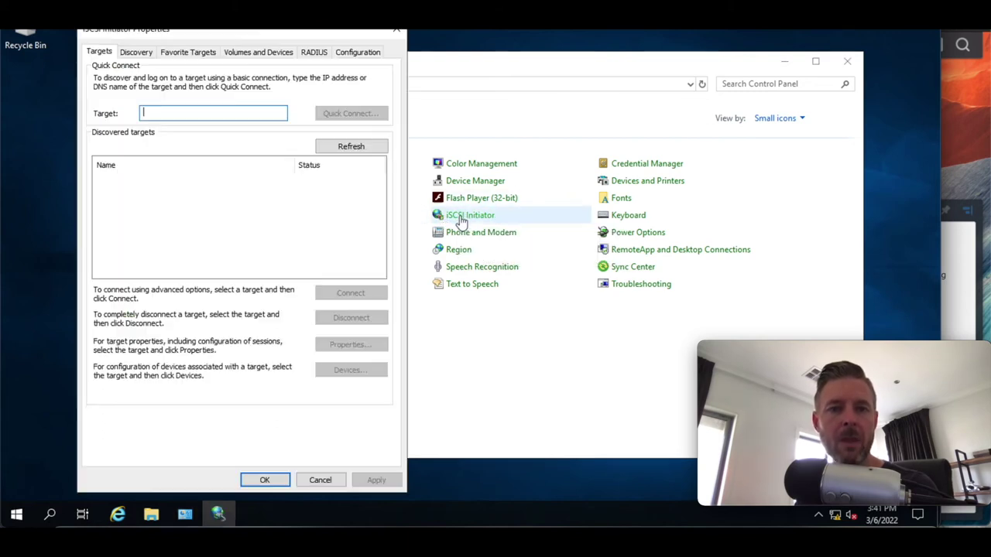
drag(287, 32, 537, 68)
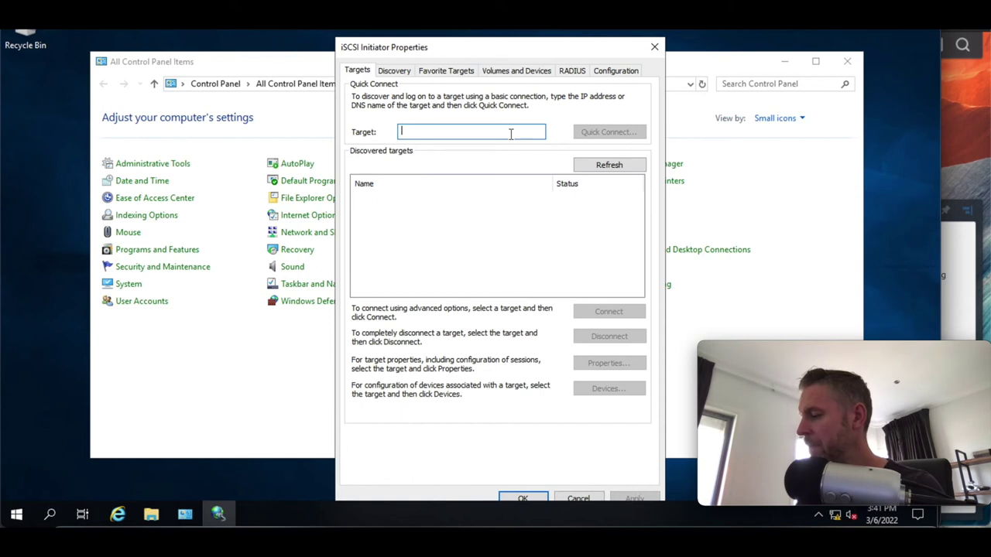
text(172.16.1.)
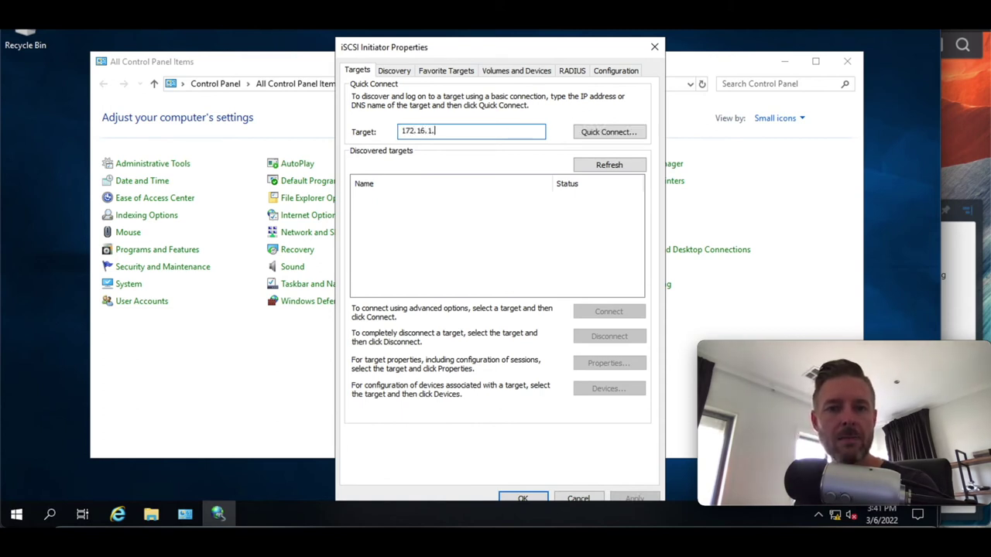
text(49)
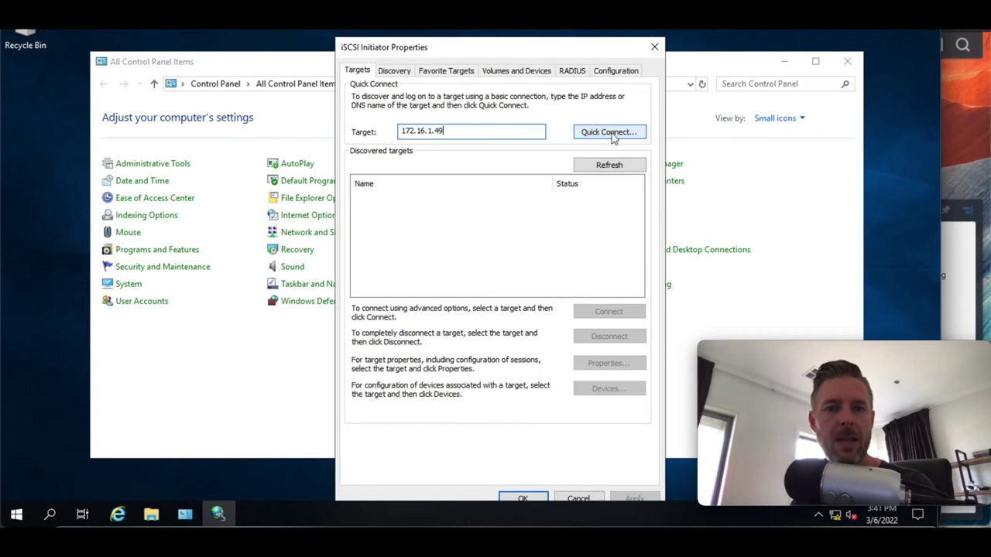
click(619, 135)
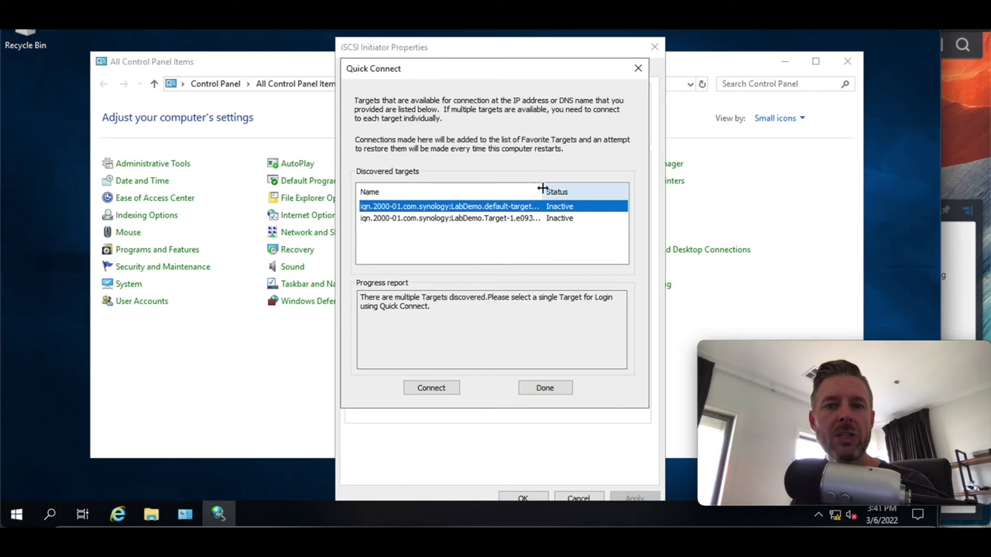
- Widen the Name column of the discovered targets list
drag(543, 190, 568, 189)
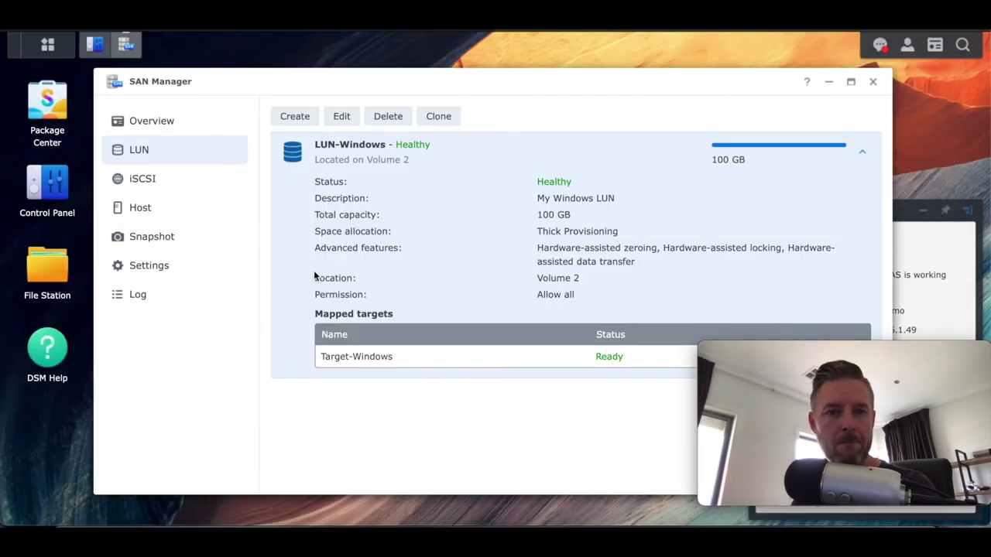
- Compare Target-Windows's IQN in DSM, then back on Windows select the Target-1 row
click(162, 185)
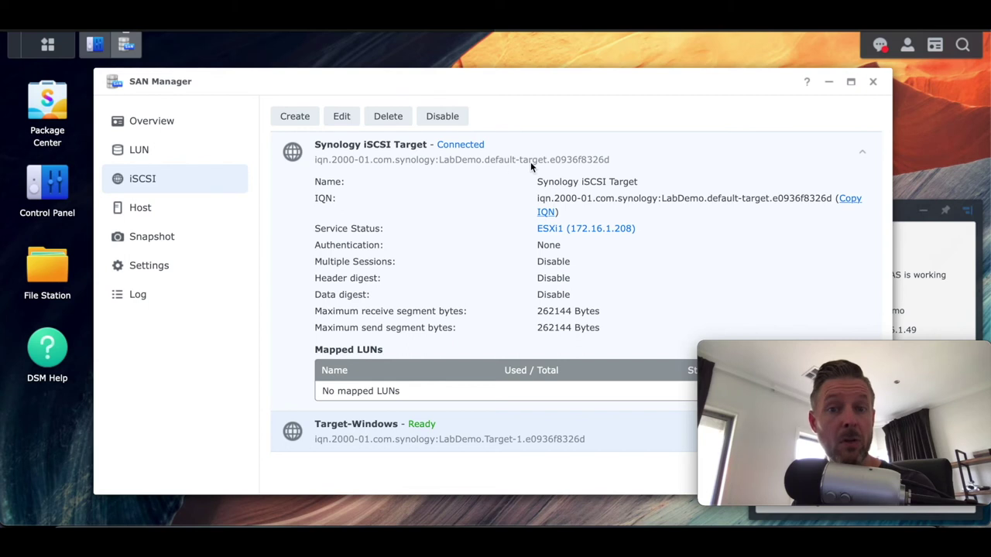
mouse_move(572, 534)
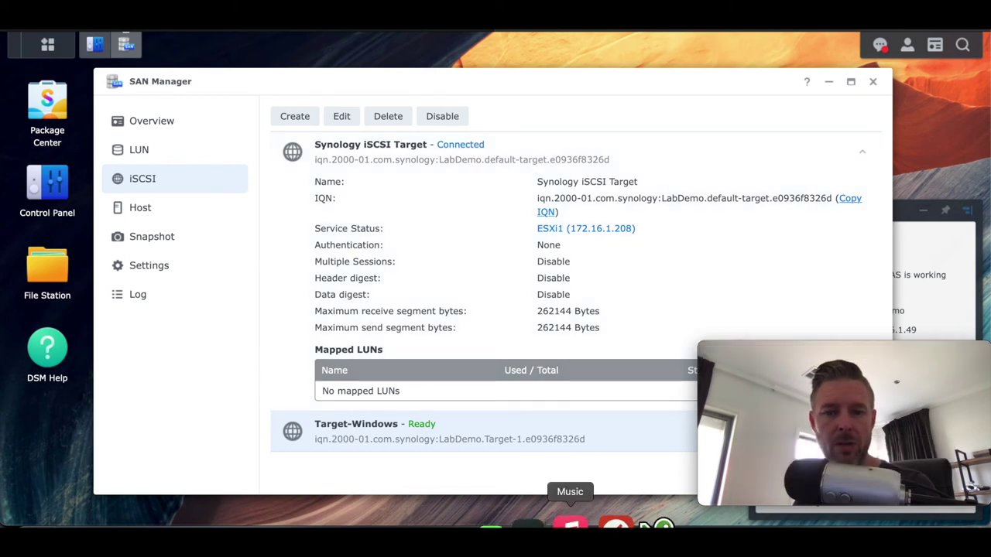
click(613, 527)
click(461, 218)
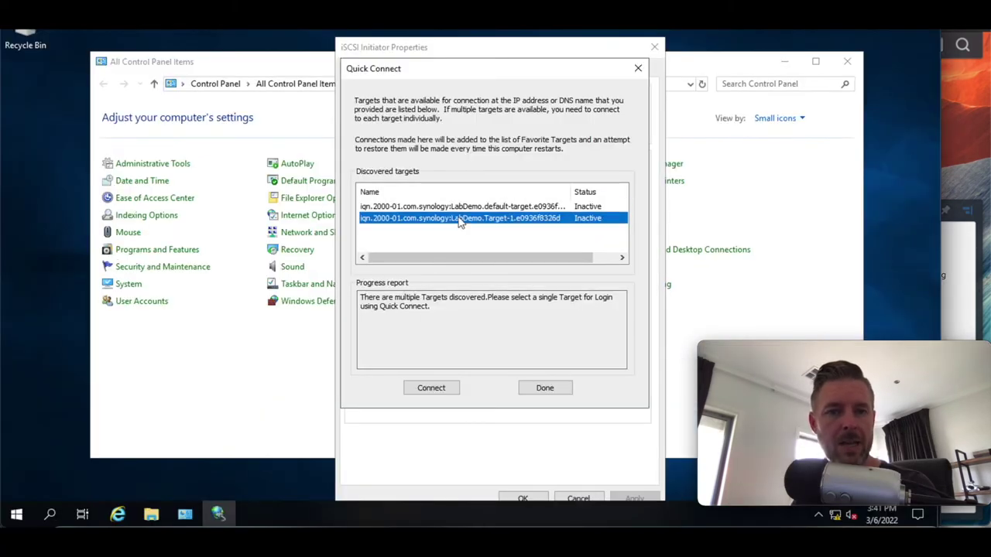
- Connect the LabDemo Target-1 target and close the Quick Connect results
click(431, 389)
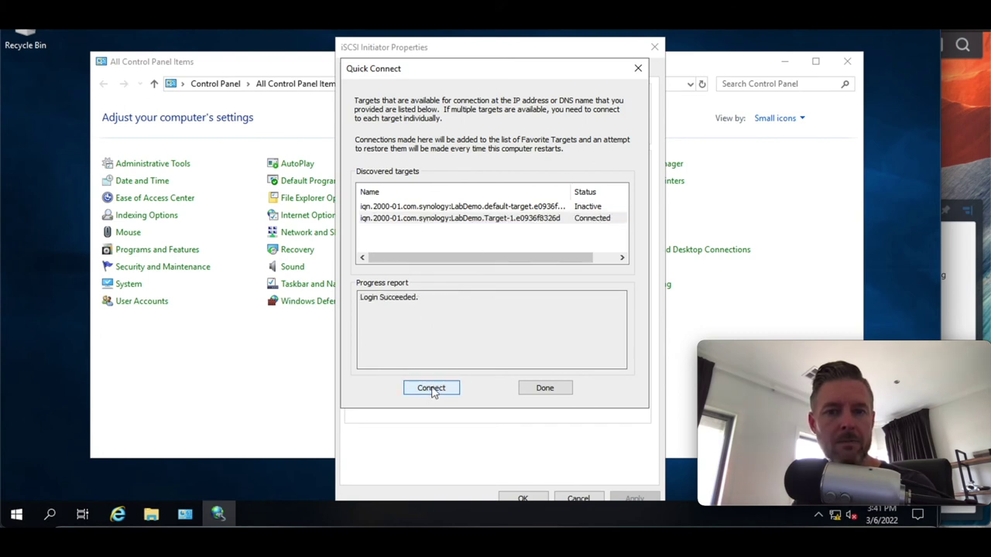
drag(422, 298, 361, 299)
click(404, 315)
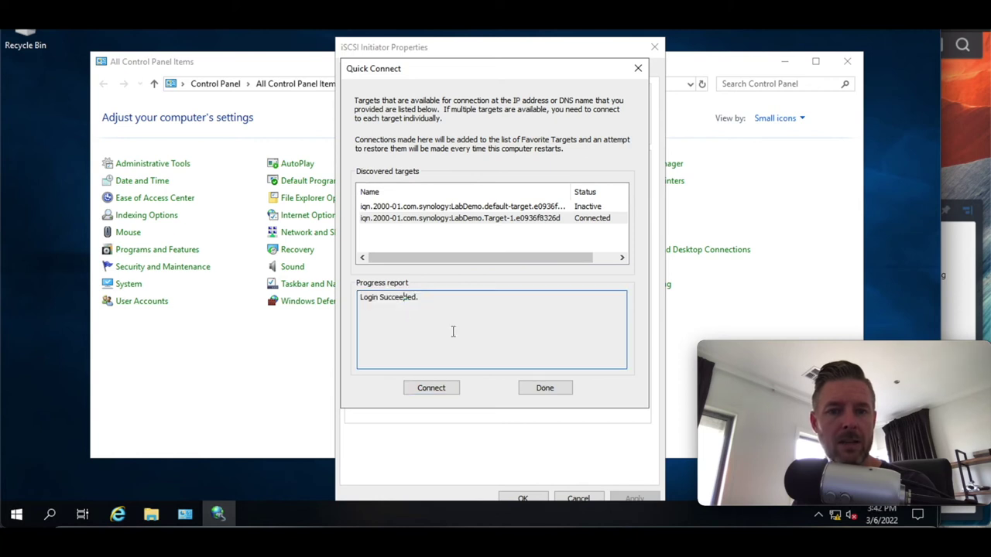
click(545, 388)
- Check the target portal address on the Discovery tab and return to Targets
click(444, 211)
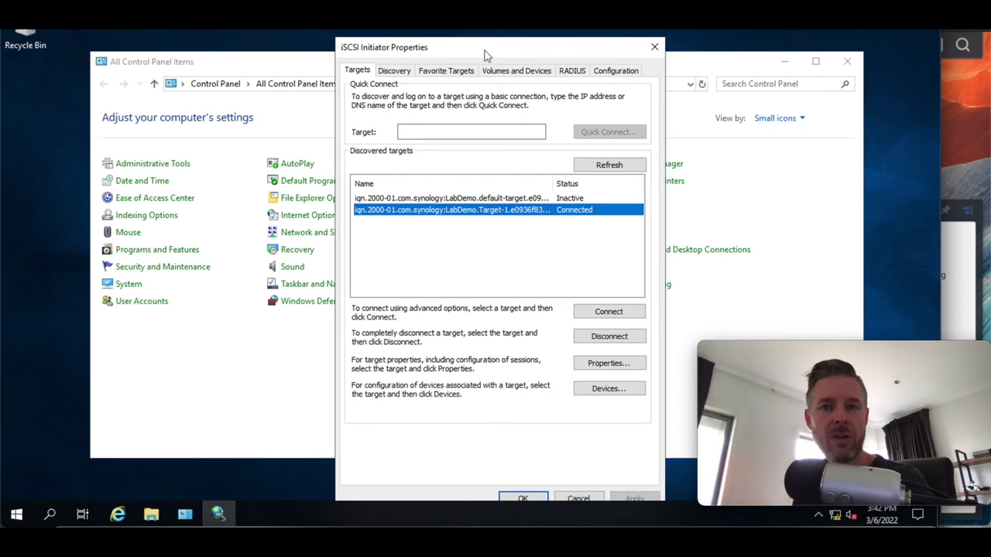
click(401, 72)
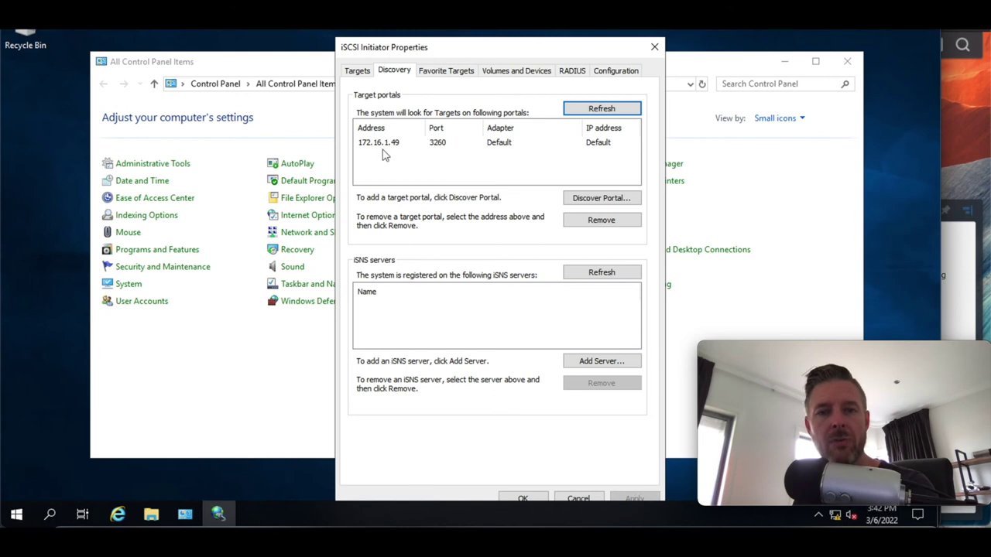
click(357, 71)
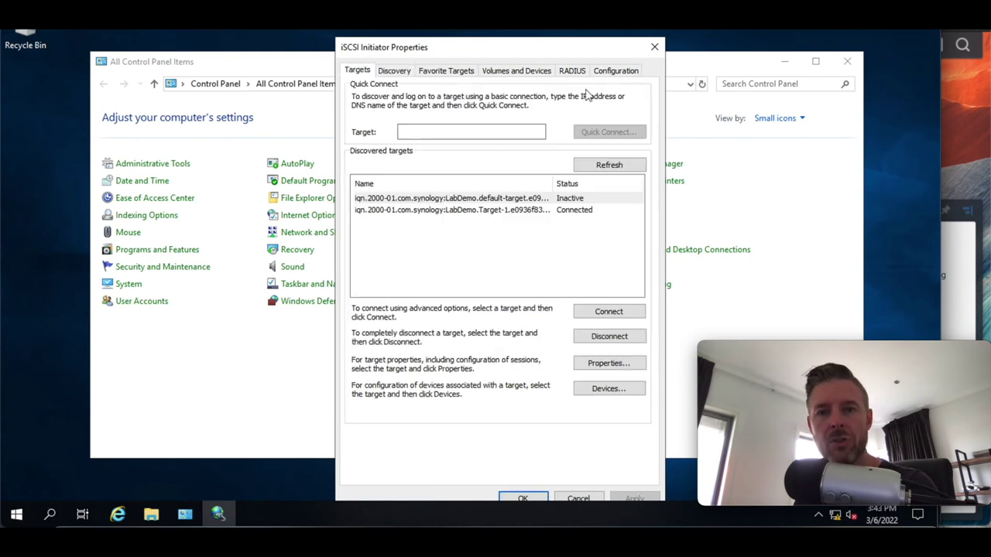
- Close iSCSI Initiator and open Disk Management via Administrative Tools > Computer Management
click(655, 49)
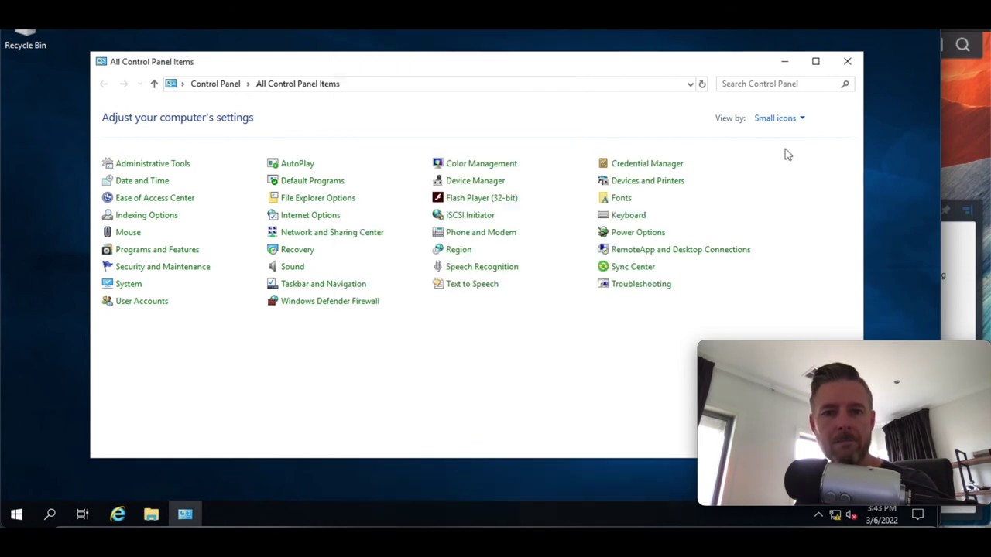
click(172, 170)
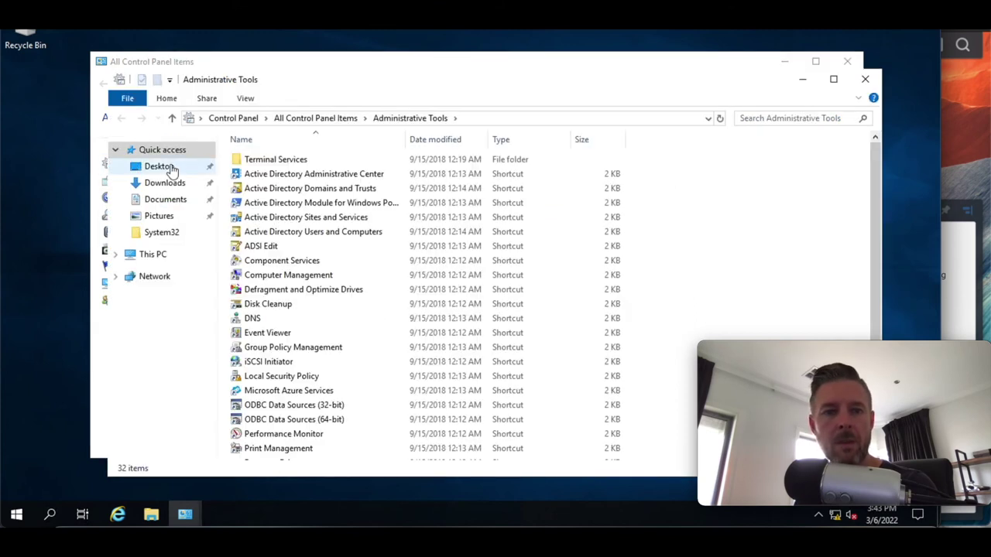
double_click(298, 276)
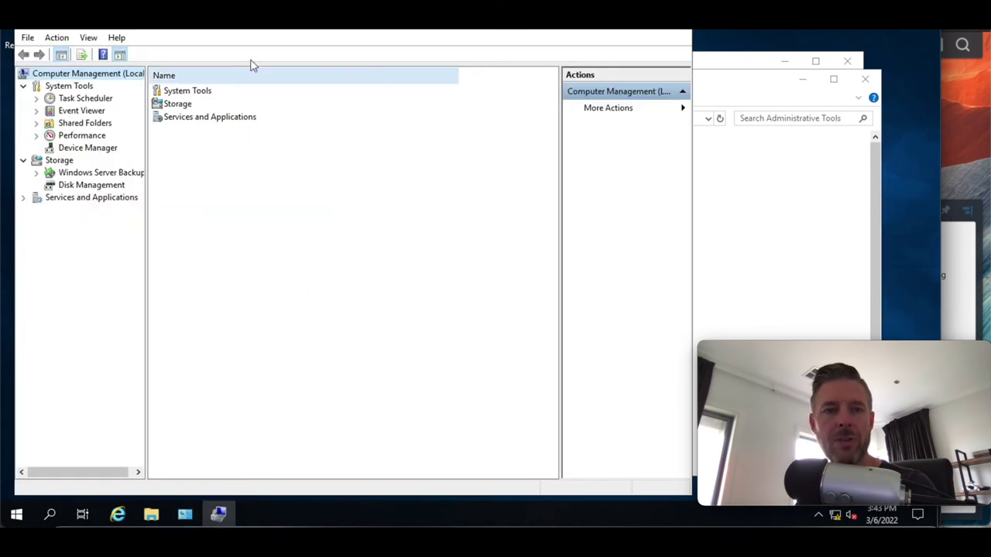
drag(238, 32, 497, 60)
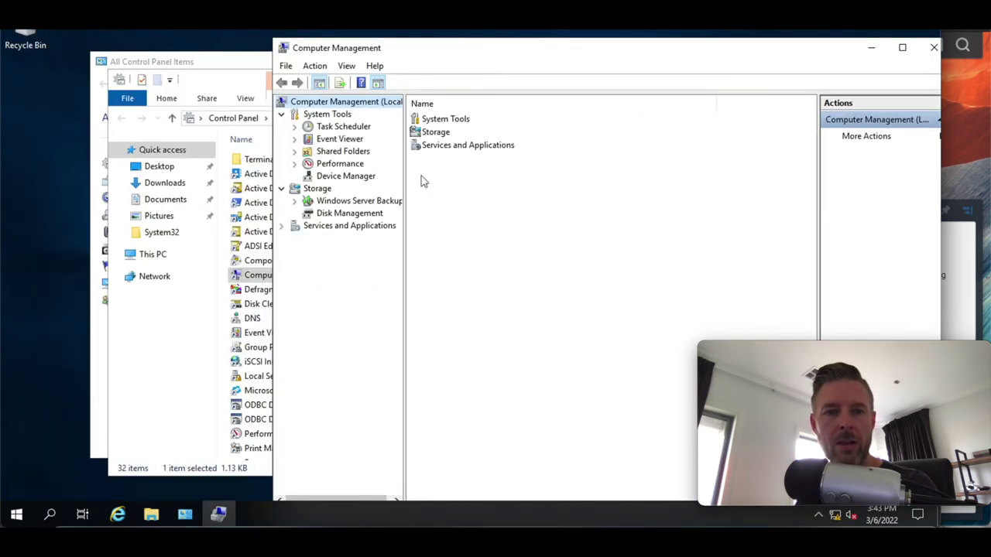
click(346, 215)
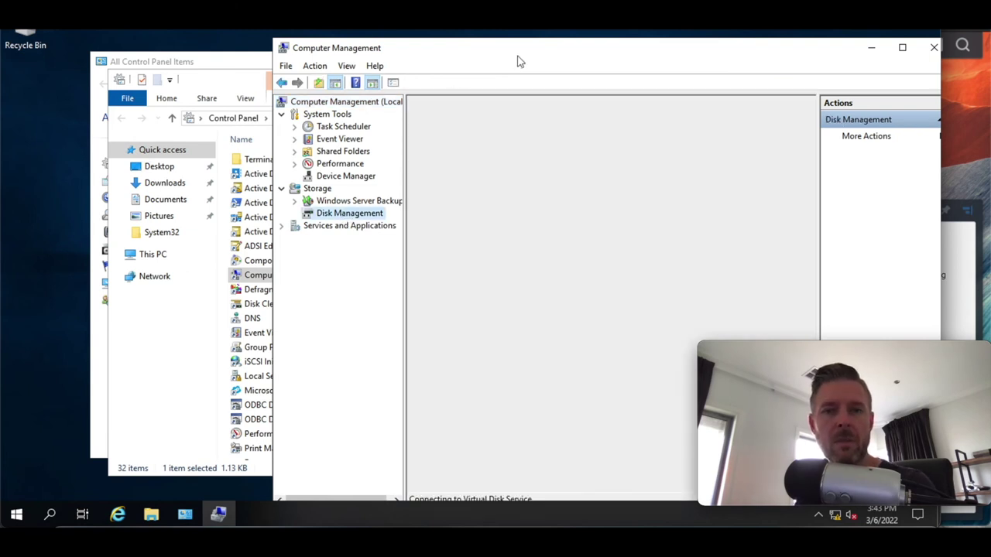
drag(522, 46, 411, 43)
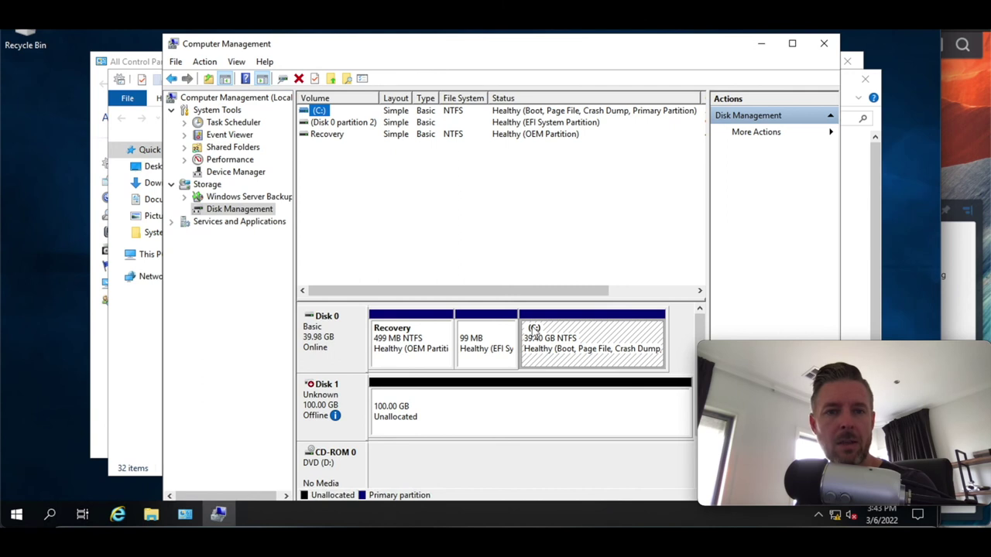
- Select Disk 1's unallocated 100 GB space and review the LUN details in SAN Manager
mouse_move(311, 403)
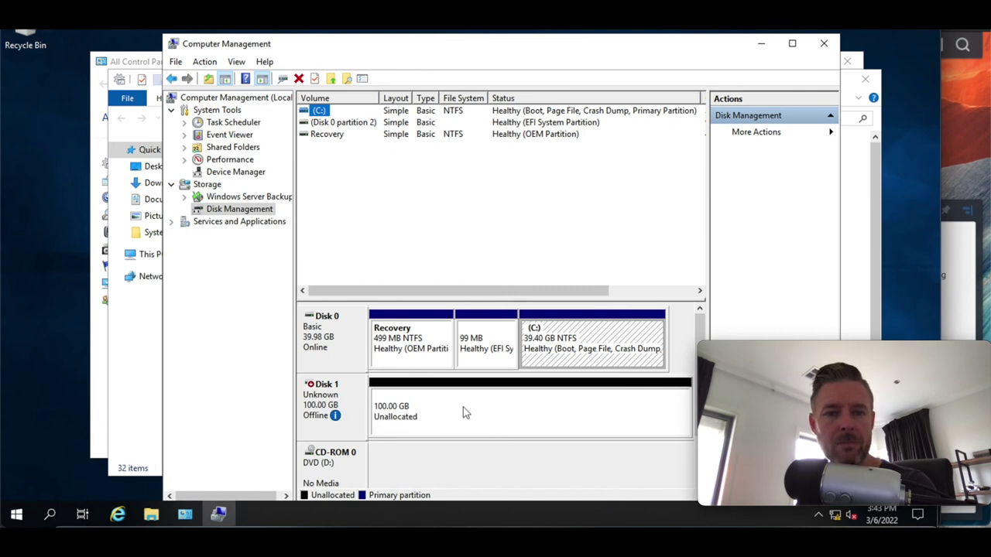
click(422, 415)
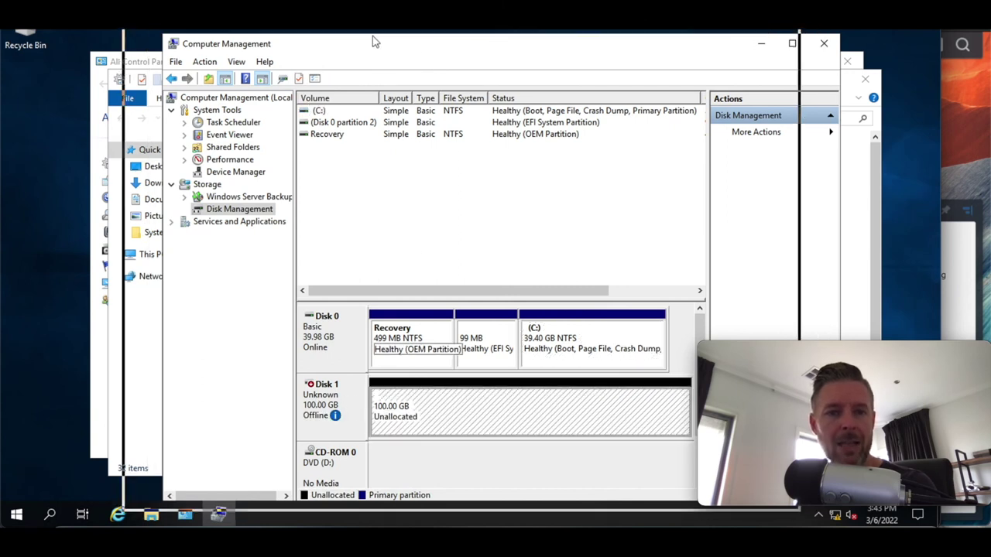
drag(377, 40, 326, 27)
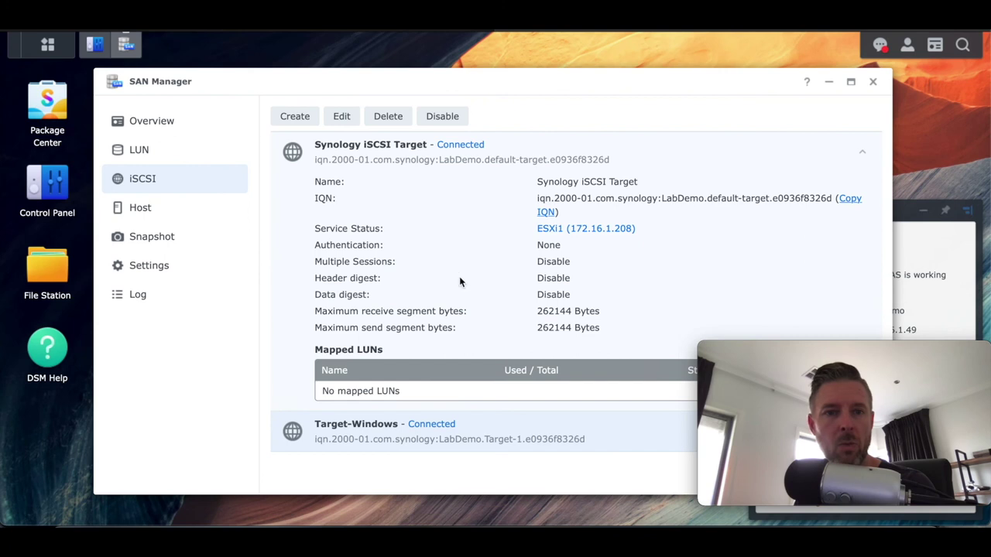
click(184, 158)
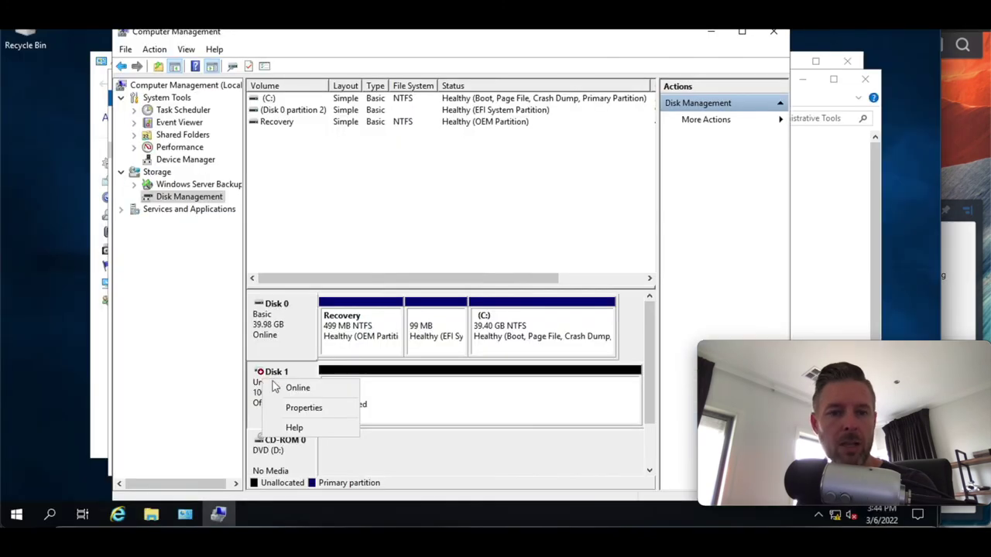
- Bring Disk 1 online, initialize it as GPT, and start a New Simple Volume on its unallocated space
click(311, 389)
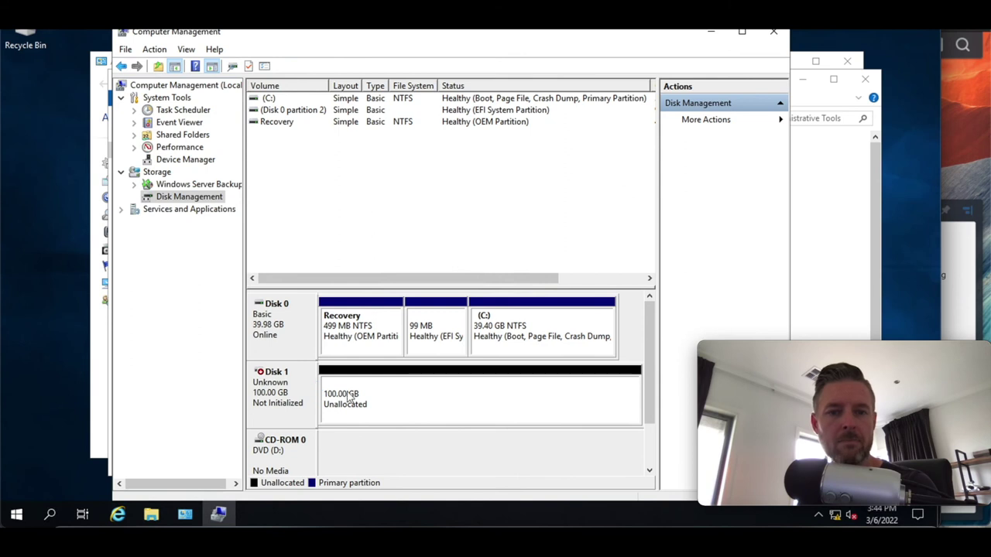
right_click(273, 380)
click(325, 392)
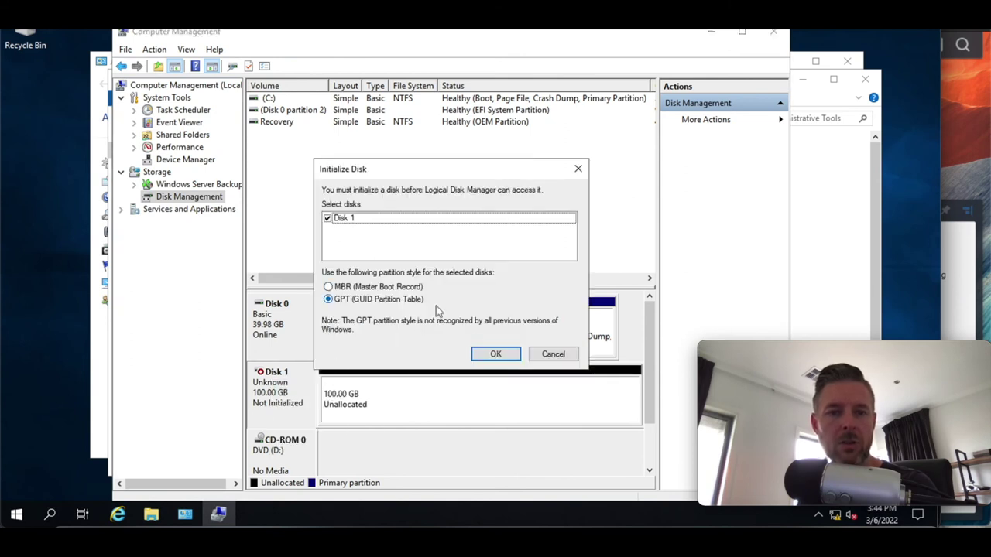
click(496, 354)
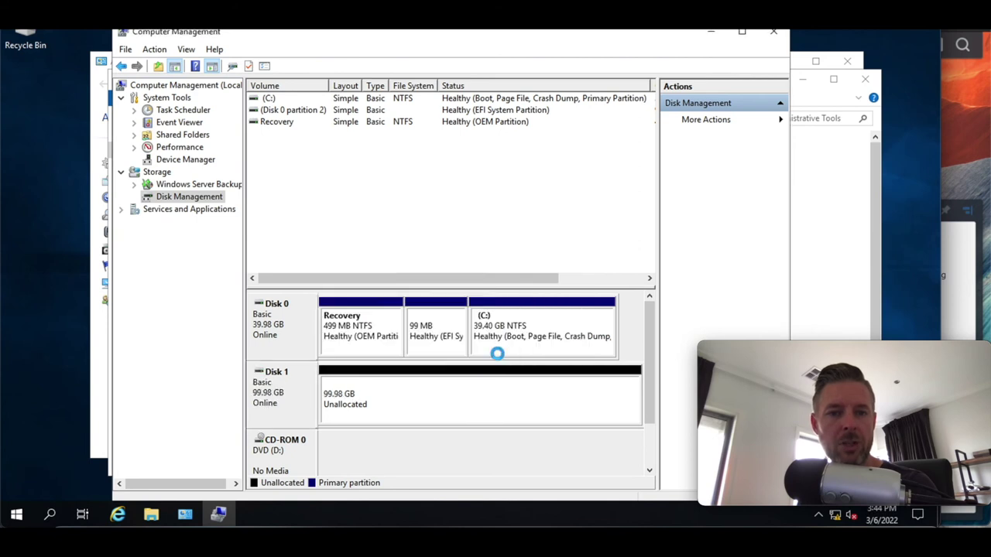
right_click(370, 400)
click(434, 284)
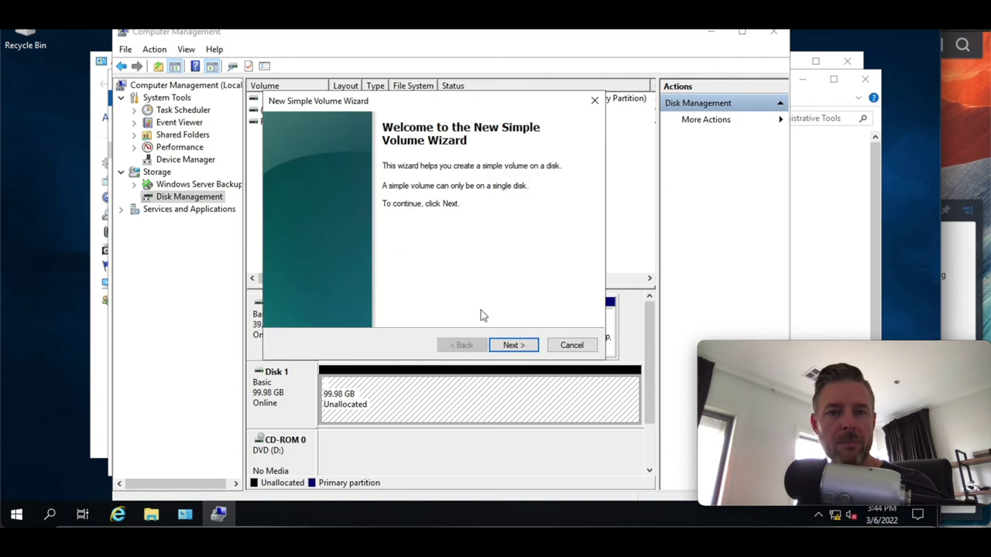
- Create a full 102382 MB NTFS volume with drive letter G and the label 'LUN Disk'
click(525, 346)
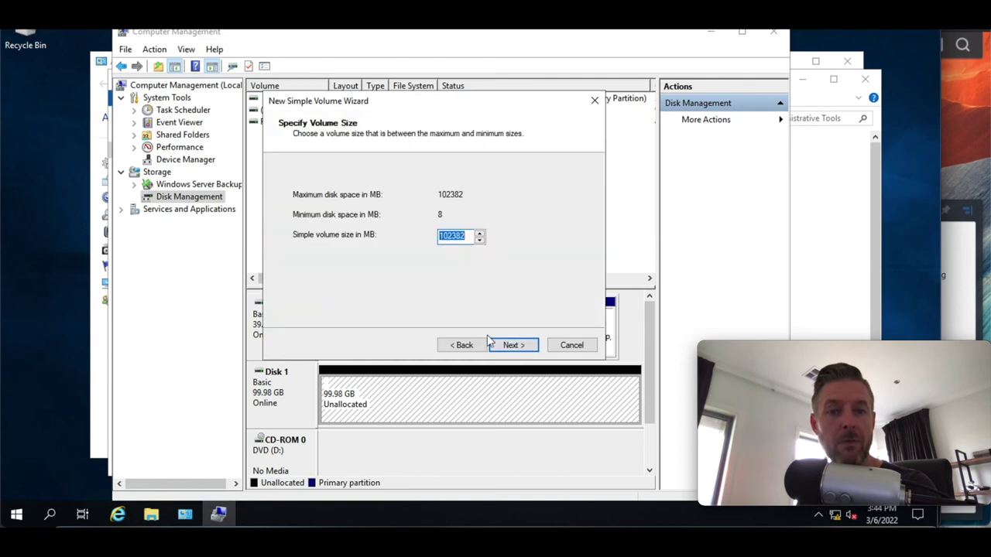
click(513, 347)
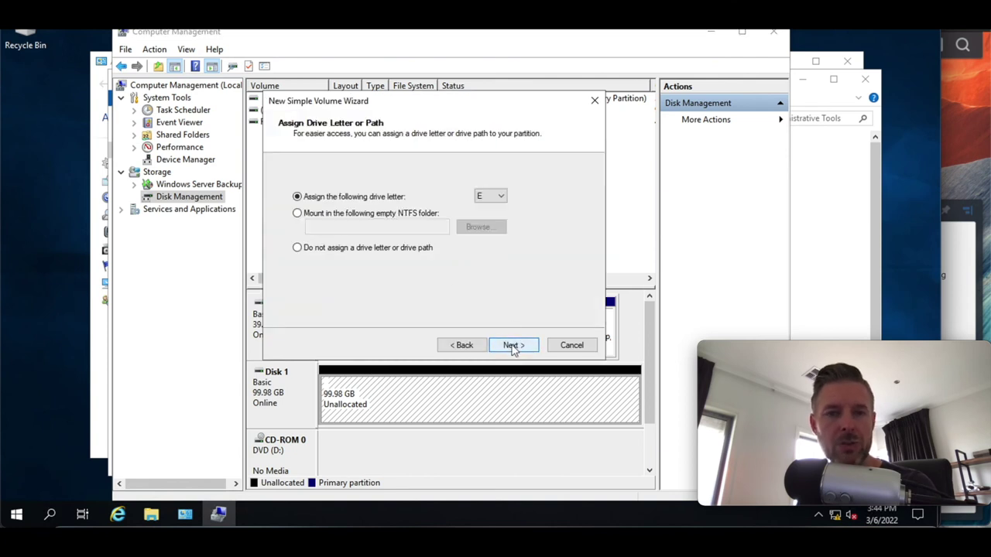
click(487, 197)
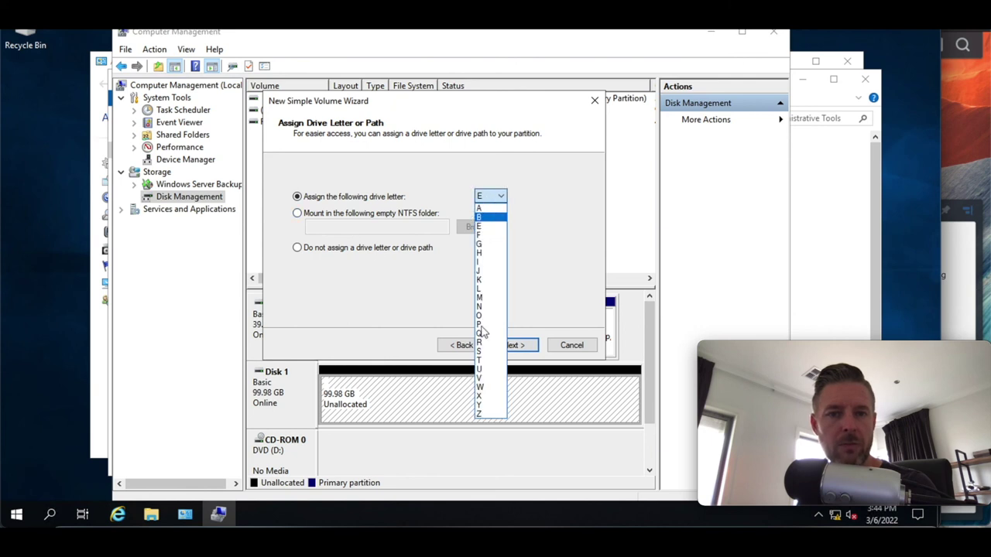
click(484, 246)
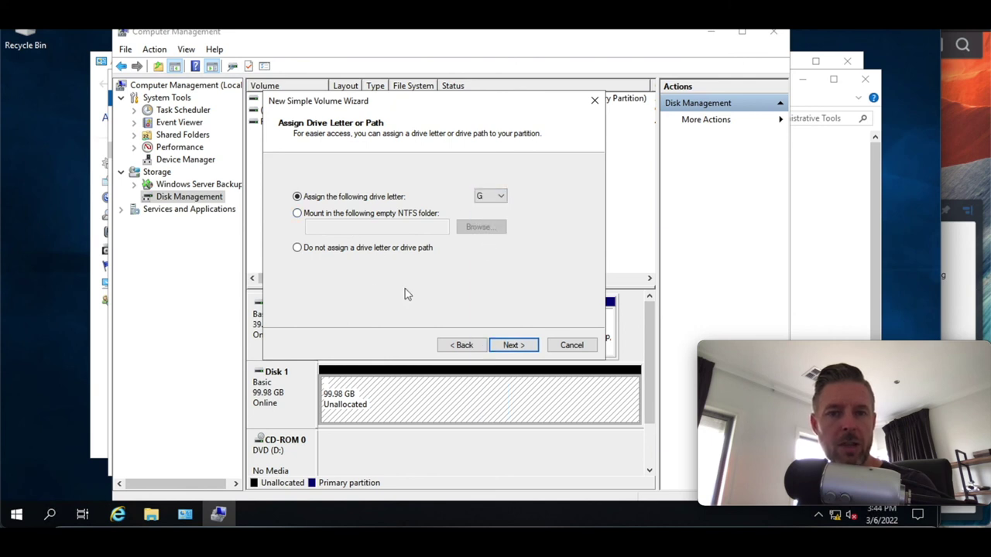
click(514, 347)
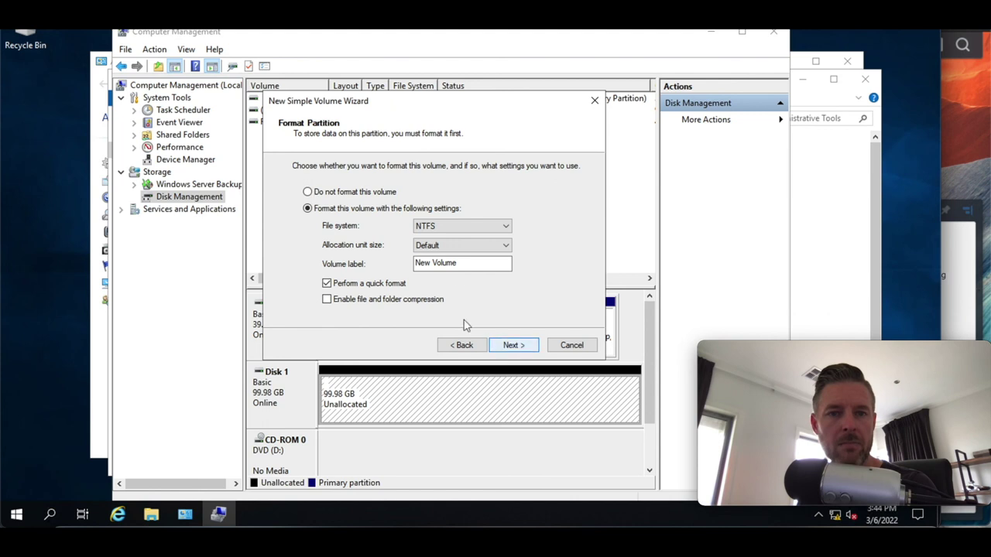
drag(469, 263, 368, 265)
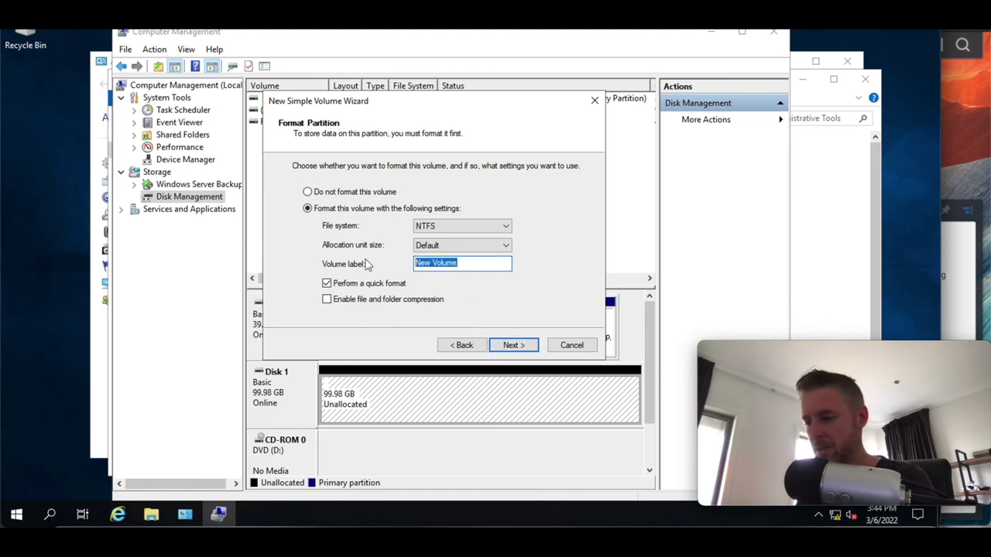
text(LUN Disk)
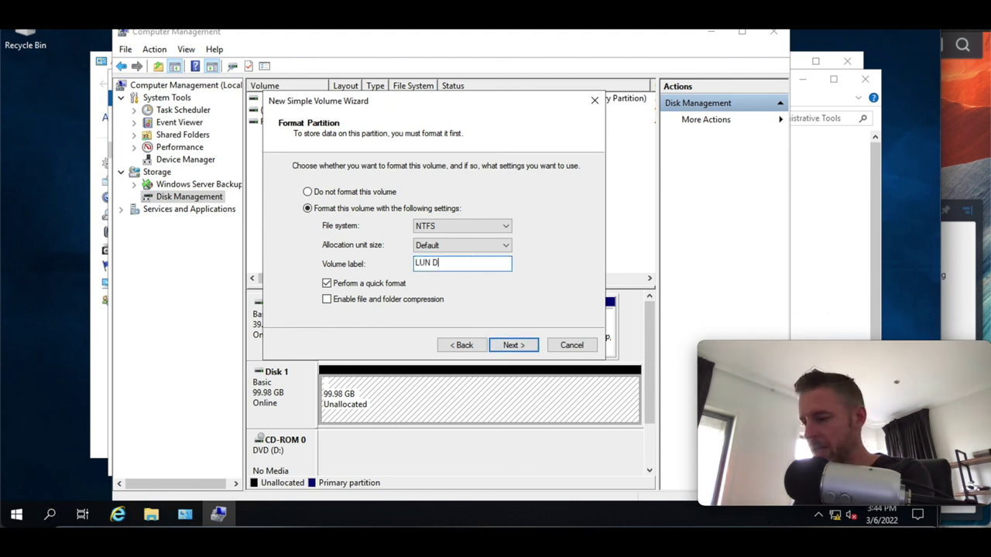
click(515, 345)
click(513, 345)
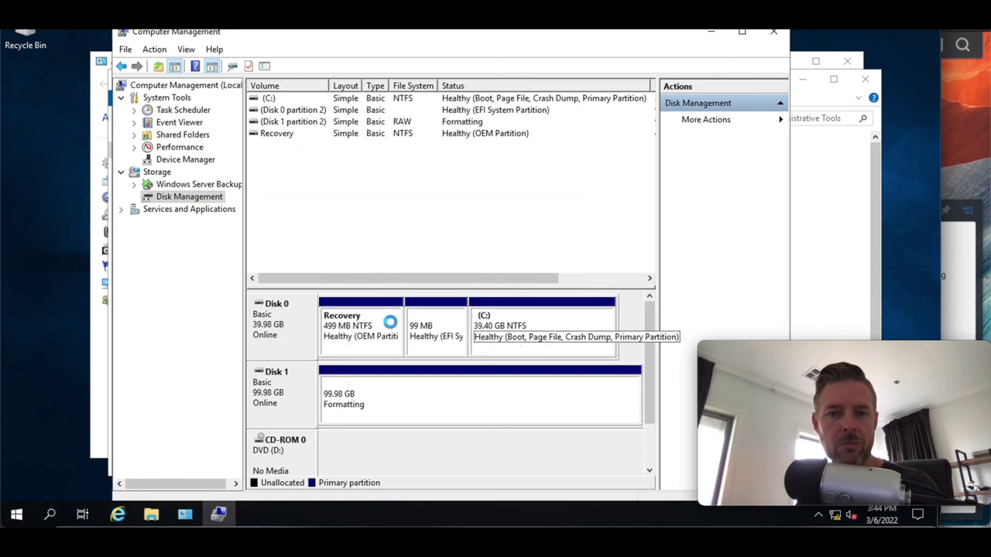
- Close Computer Management and open LUN Disk (G:) from This PC in File Explorer
click(773, 32)
click(151, 514)
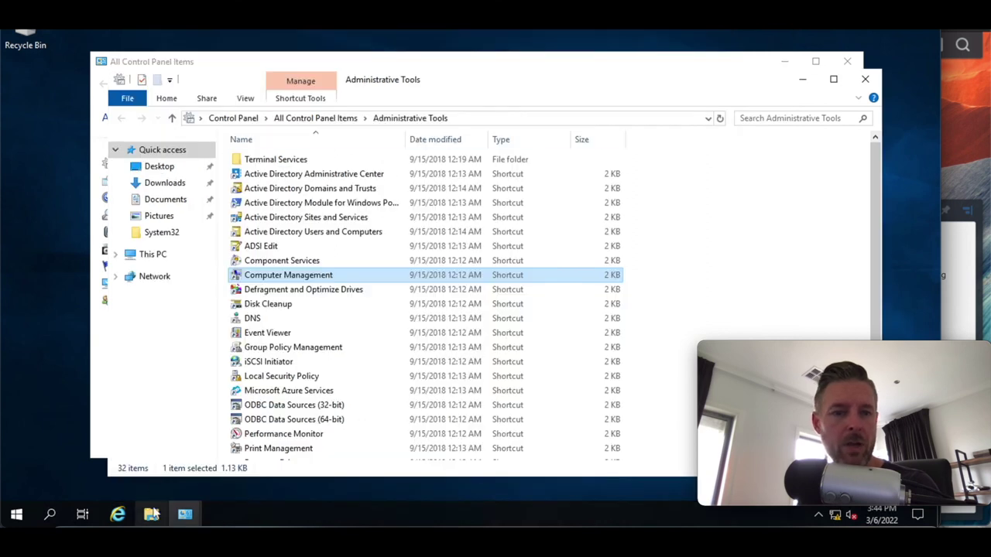
click(175, 274)
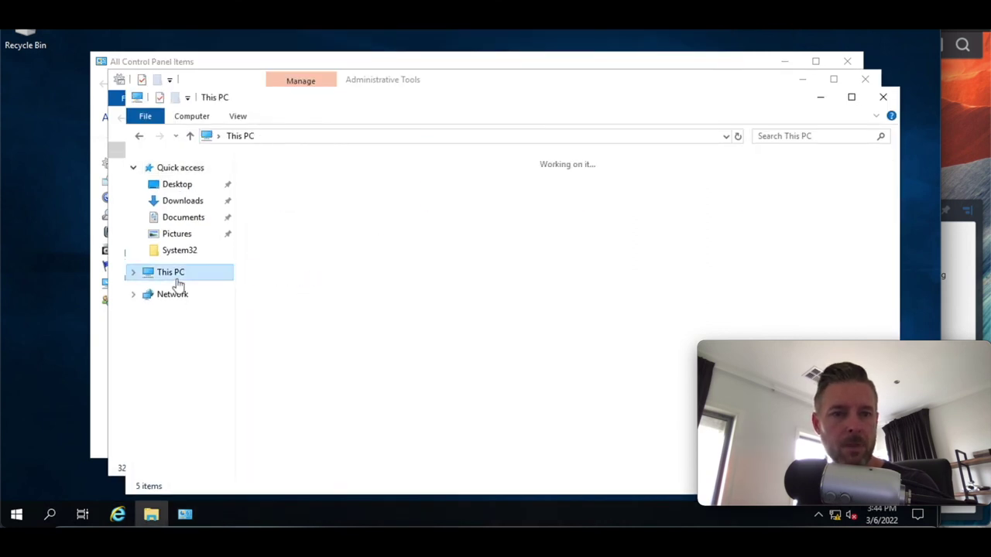
double_click(648, 326)
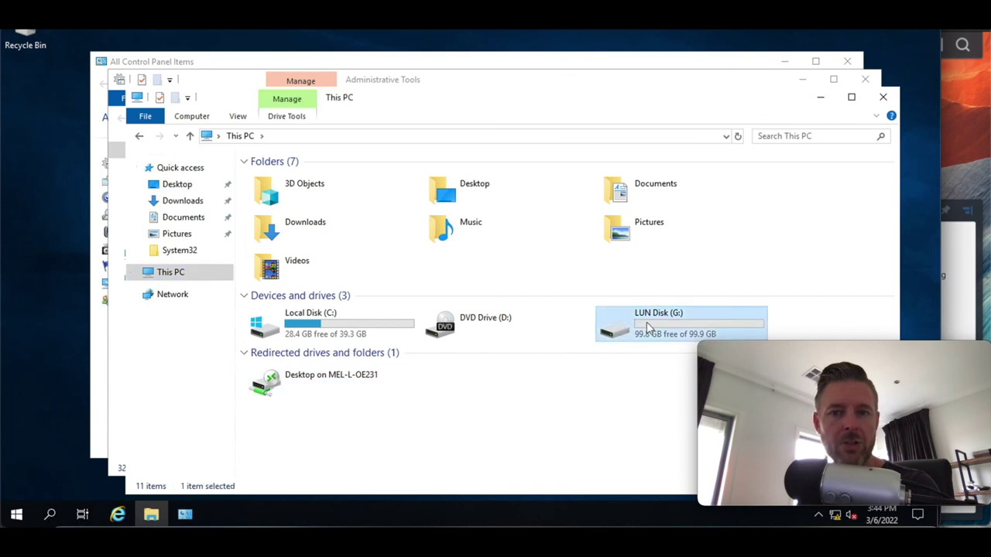